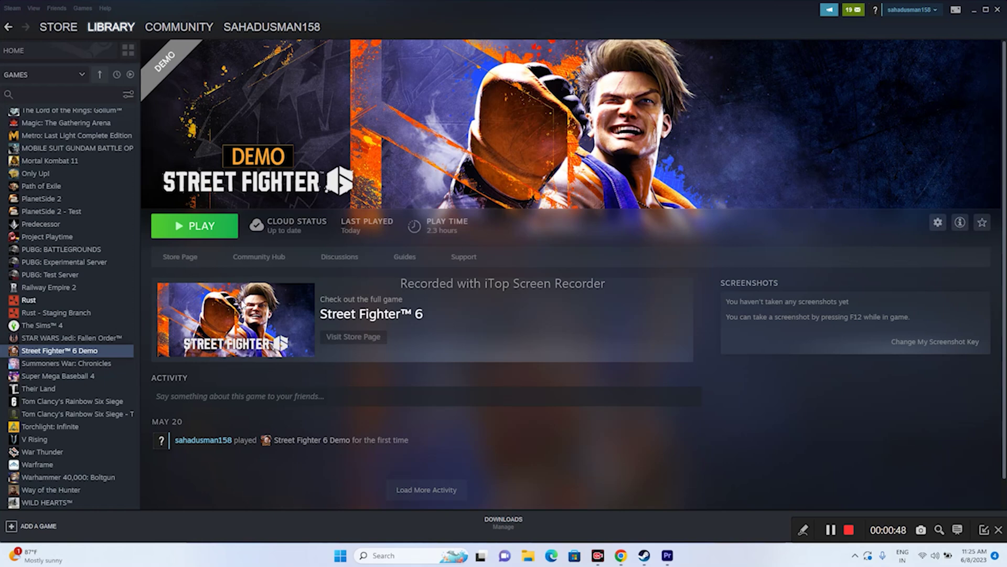
Step: Set the controller override for Street Fighter 6 Demo to Enable Steam Input and close the game's properties
right_click(84, 355)
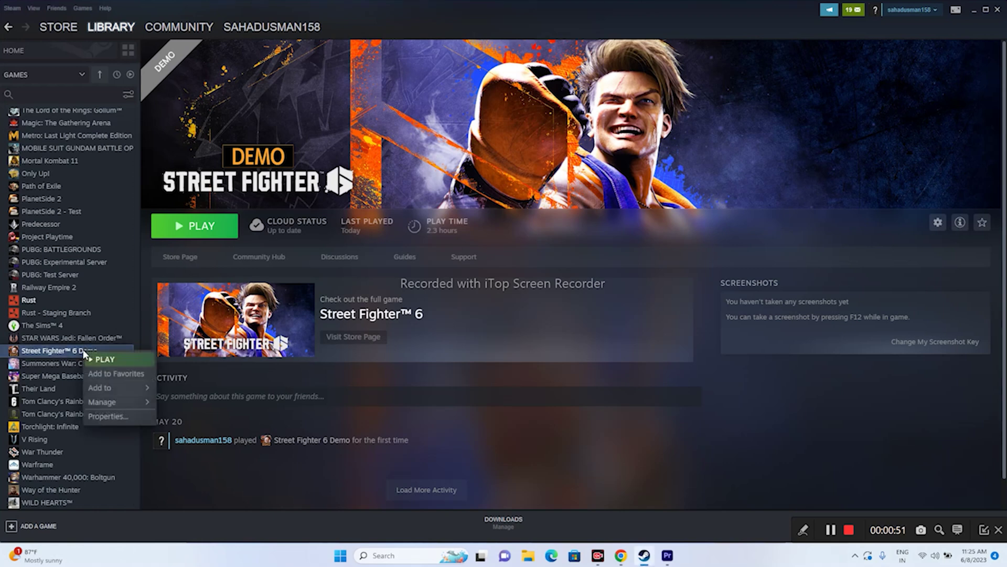
left_click(100, 412)
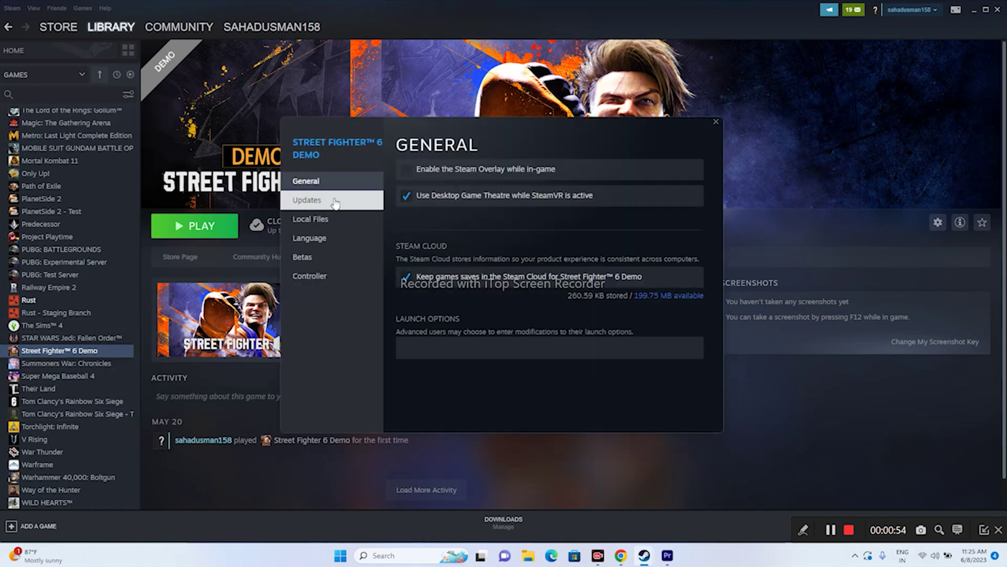
left_click(317, 277)
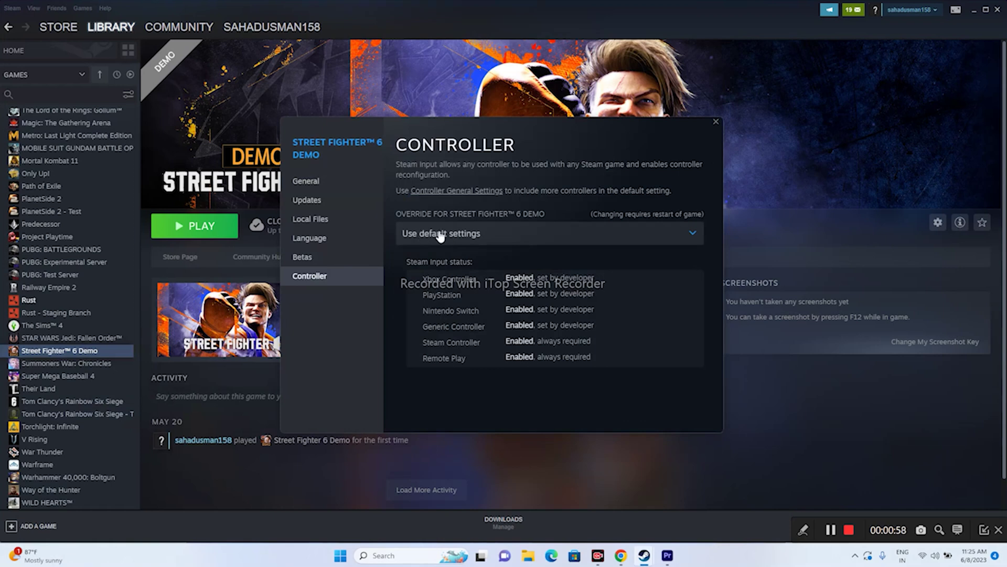
left_click(496, 241)
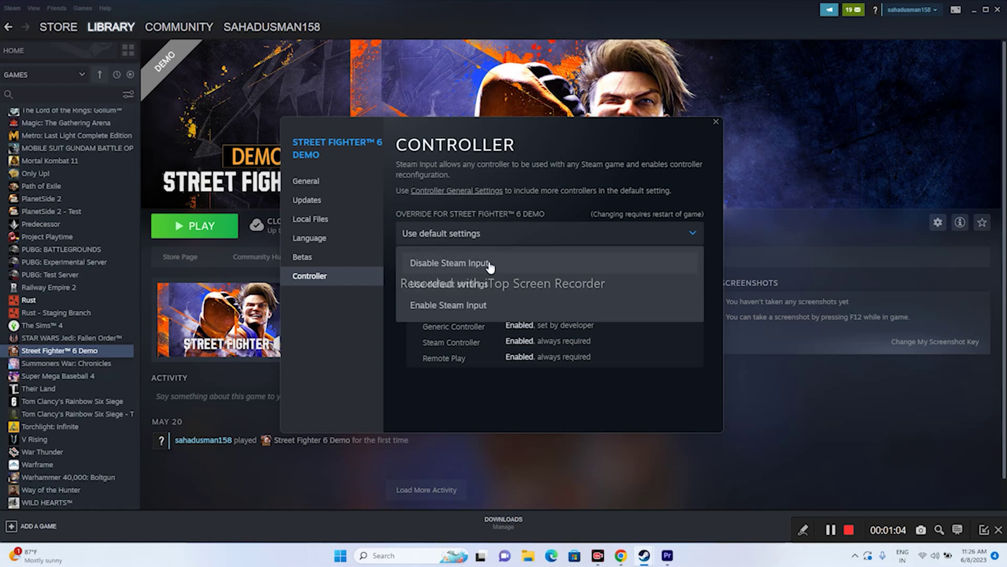
left_click(498, 310)
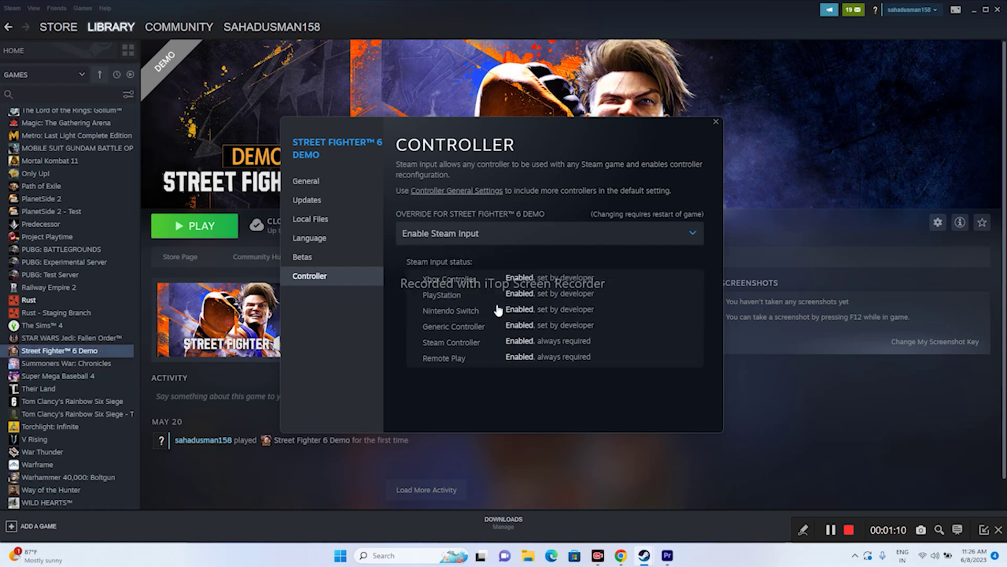
left_click(715, 123)
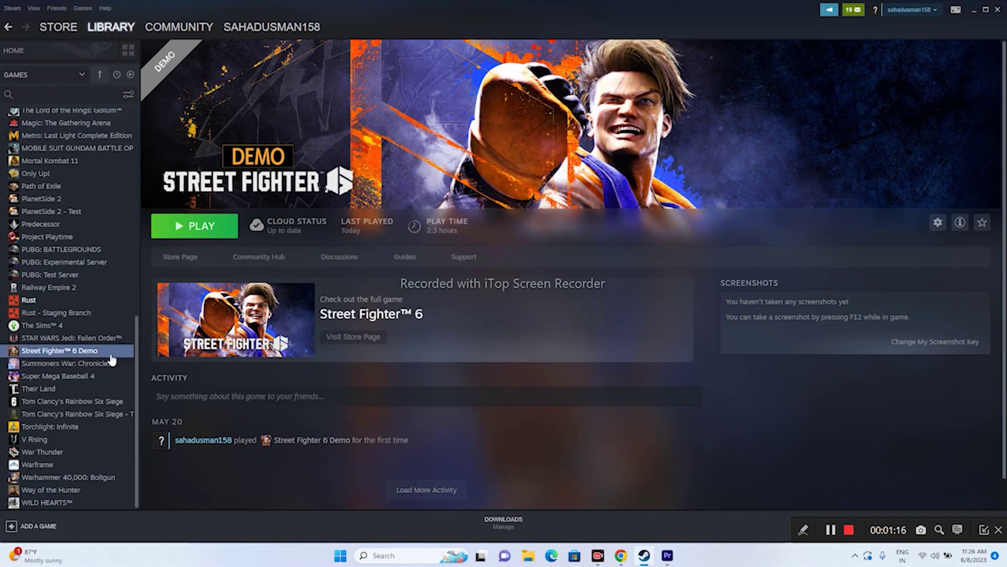
Step: Set the controller override for Street Fighter 6 Demo to Disable Steam Input and close the game's properties
right_click(111, 352)
left_click(147, 420)
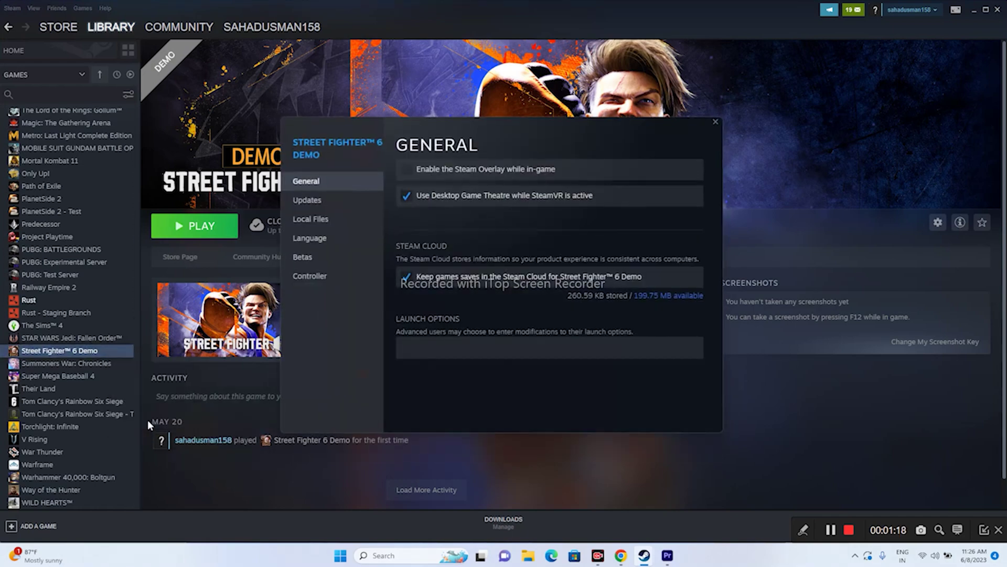
left_click(309, 278)
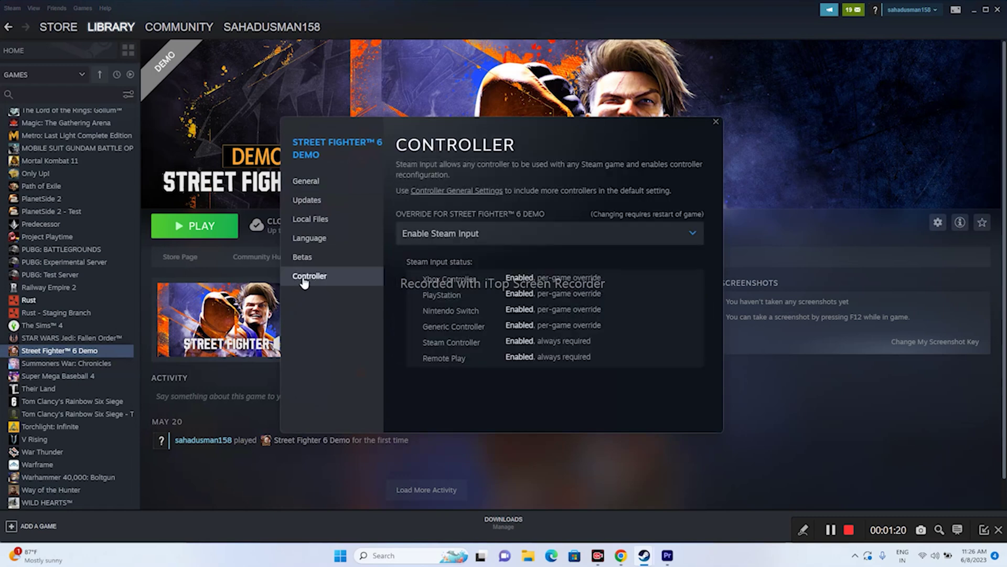
left_click(436, 239)
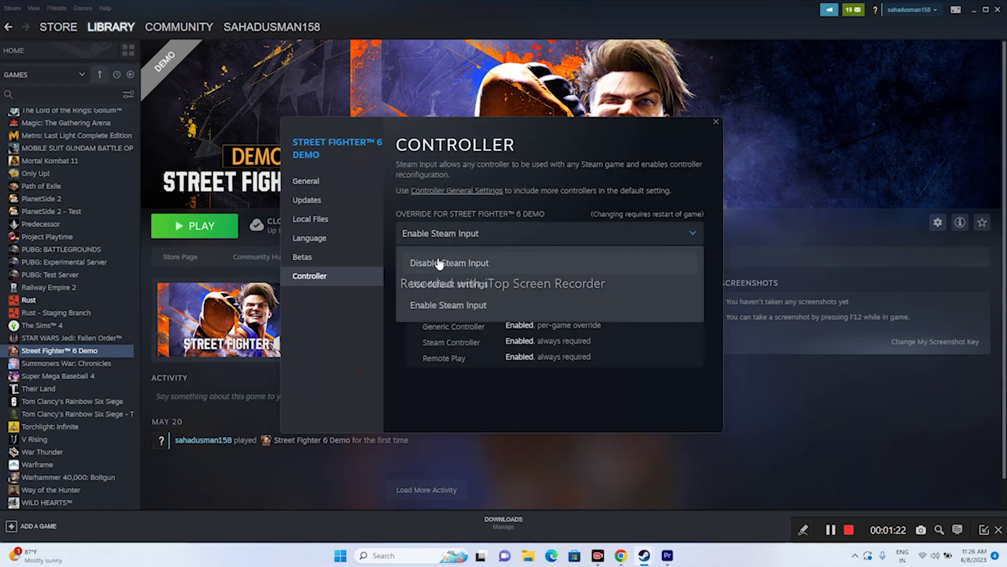
left_click(438, 262)
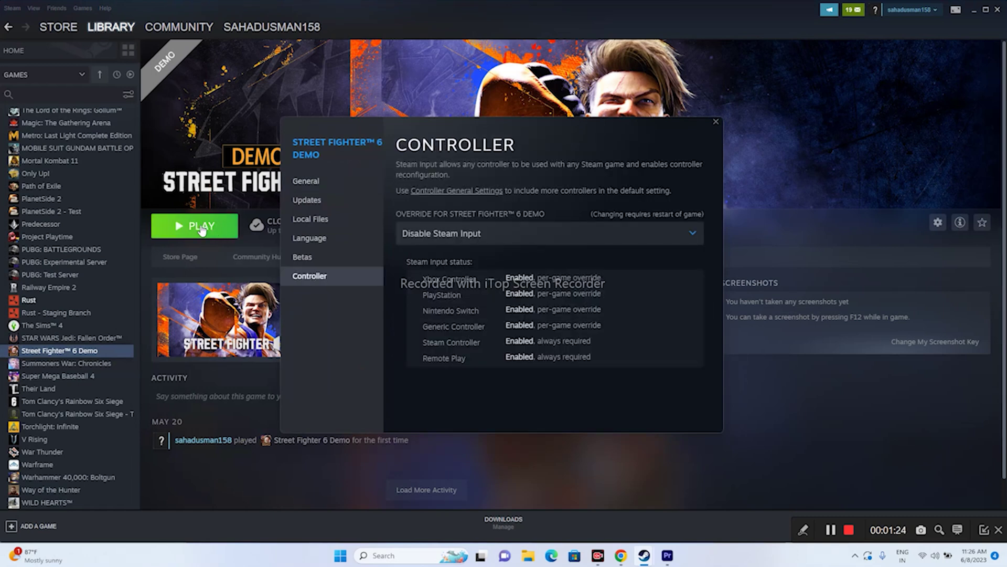
left_click(465, 235)
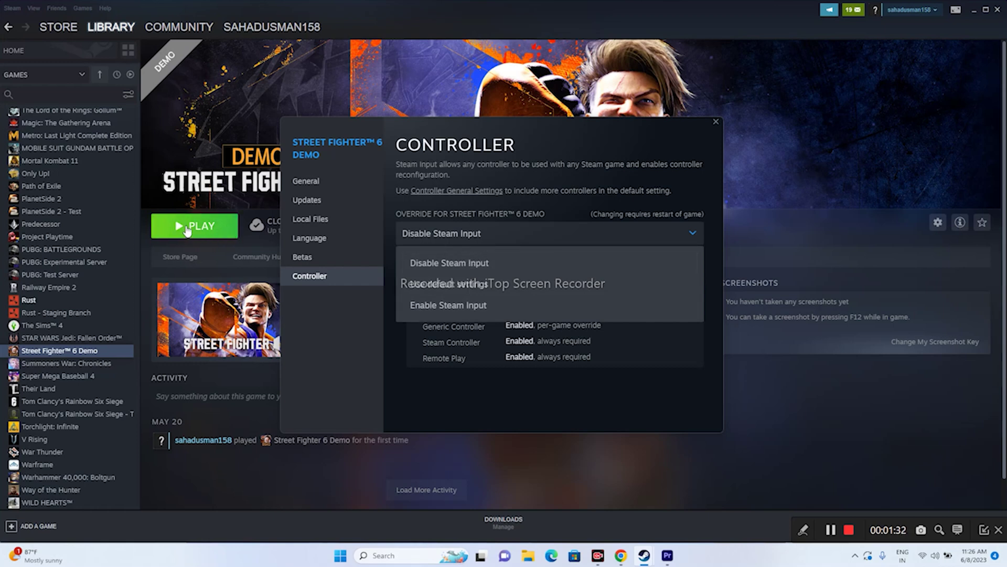
left_click(720, 121)
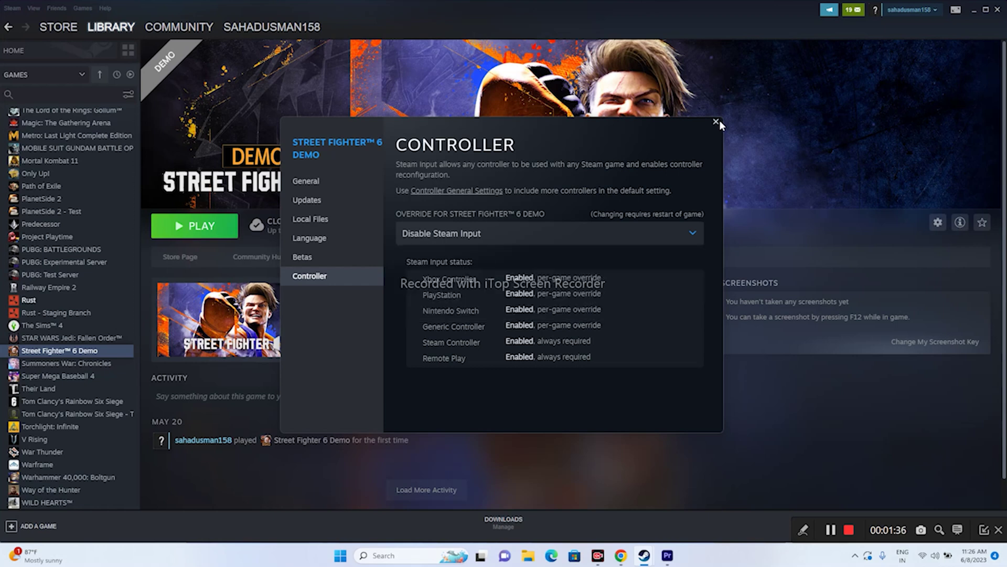
left_click(719, 120)
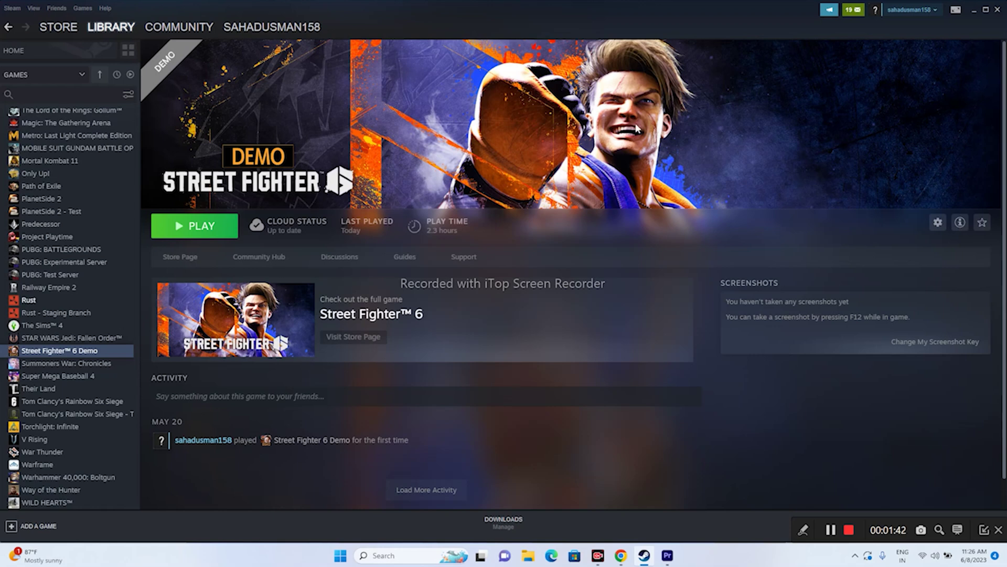
Step: Open the general controller settings from Steam's client settings
left_click(13, 9)
left_click(23, 81)
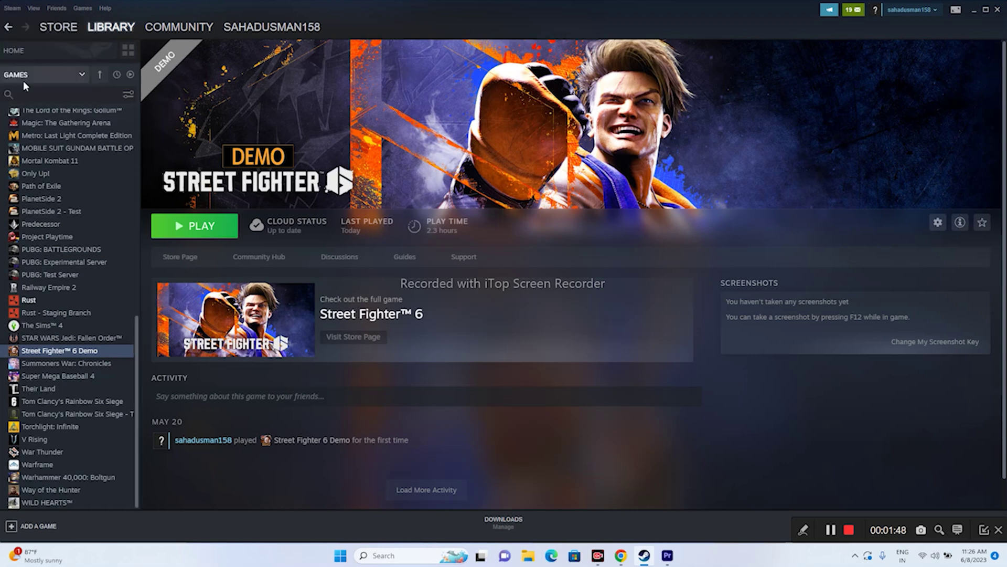
left_click(23, 82)
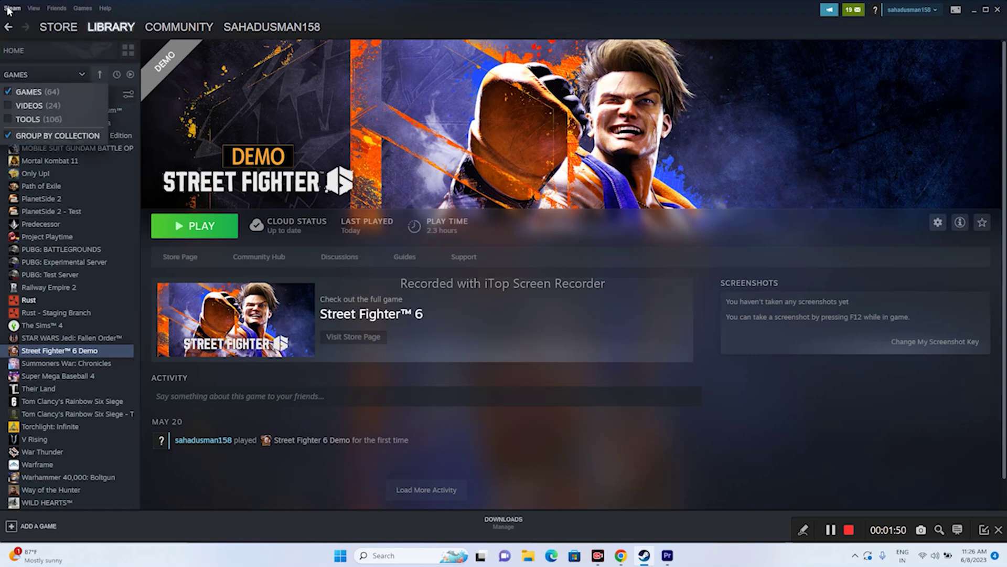
left_click(13, 8)
left_click(20, 85)
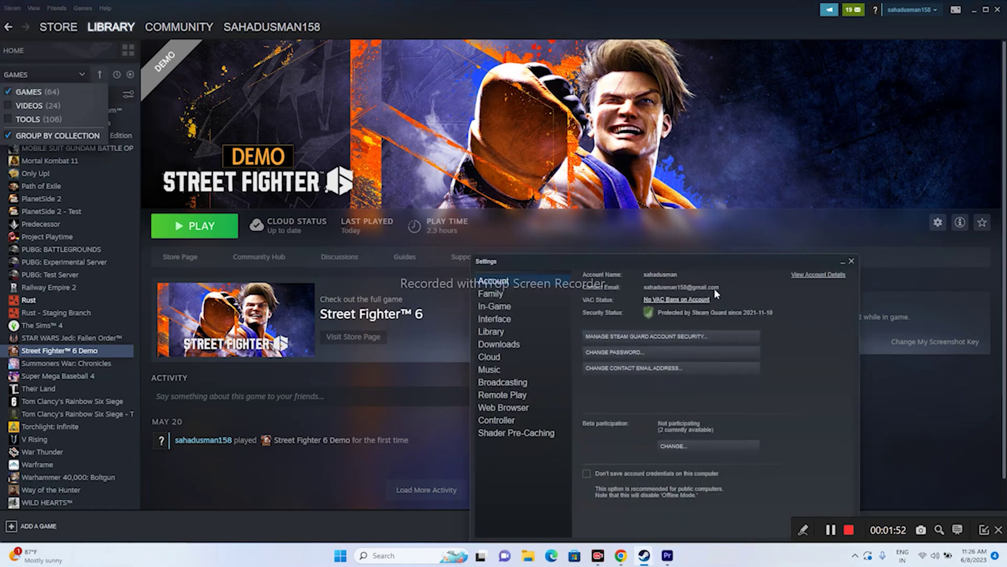
left_click_drag(770, 259, 630, 102)
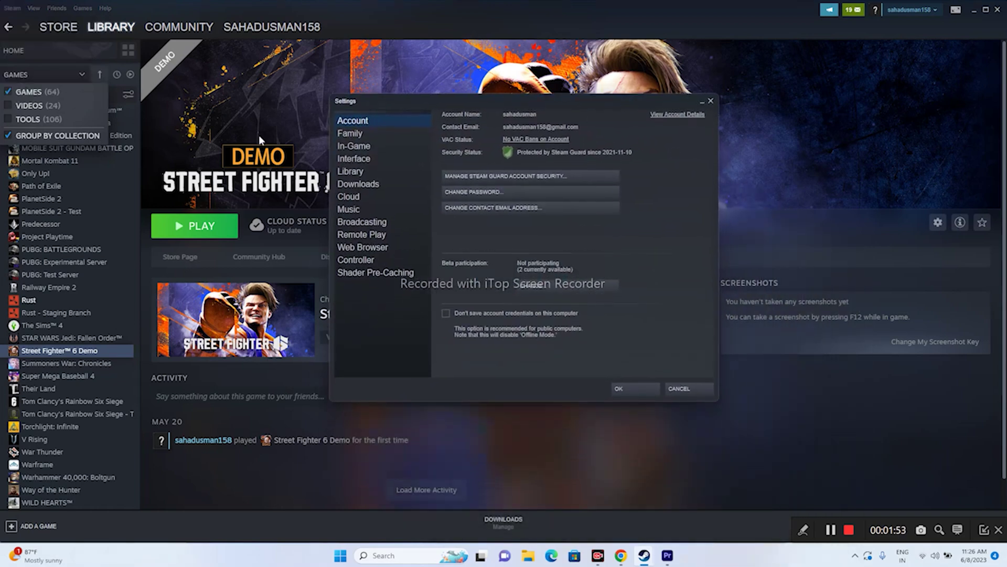
left_click(112, 74)
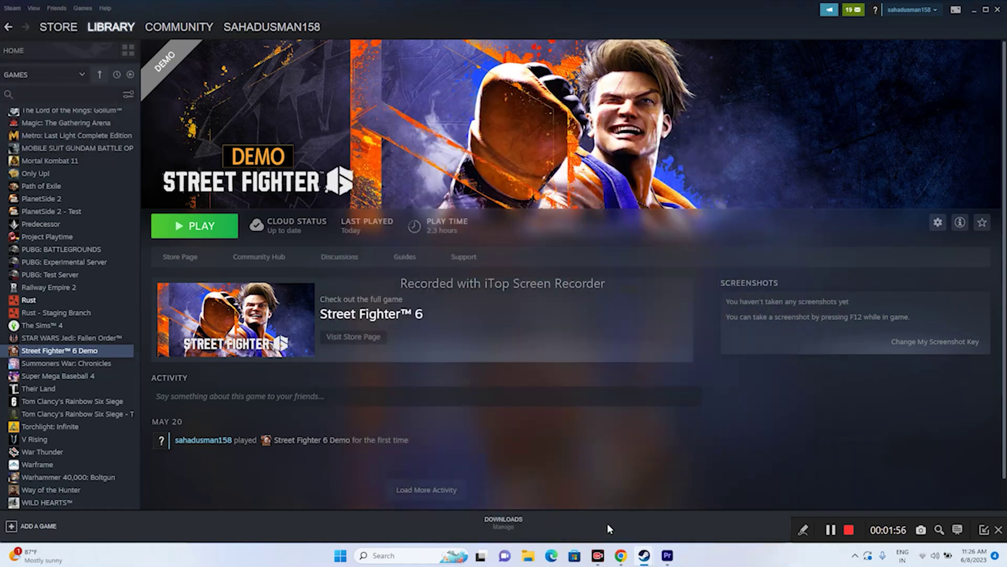
mouse_move(644, 555)
left_click(703, 498)
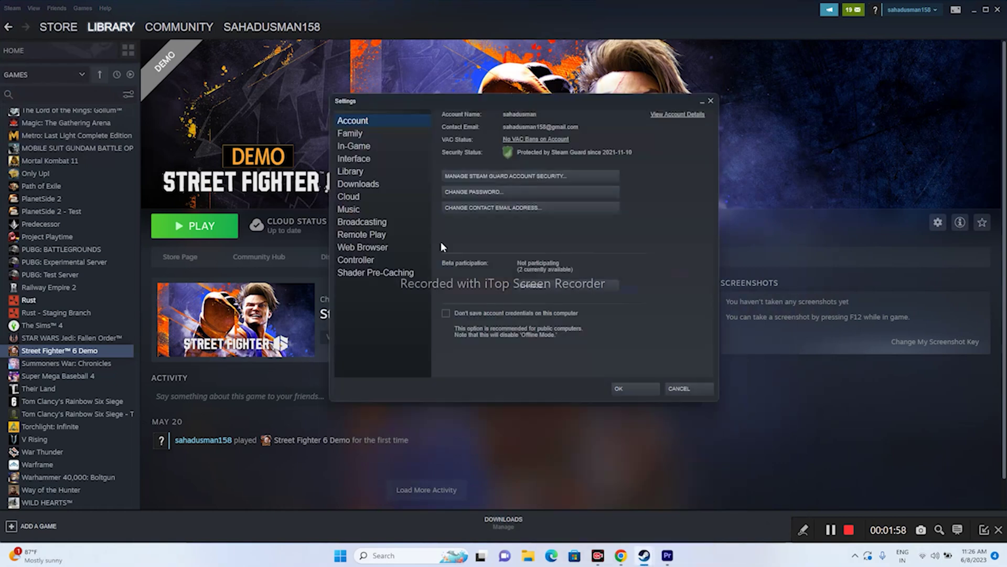
left_click(367, 260)
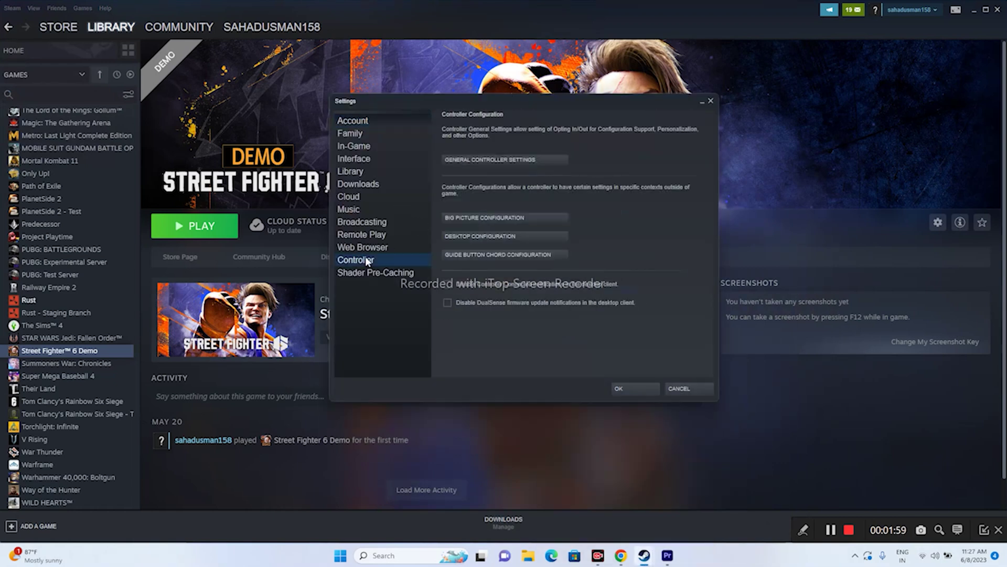
left_click(515, 164)
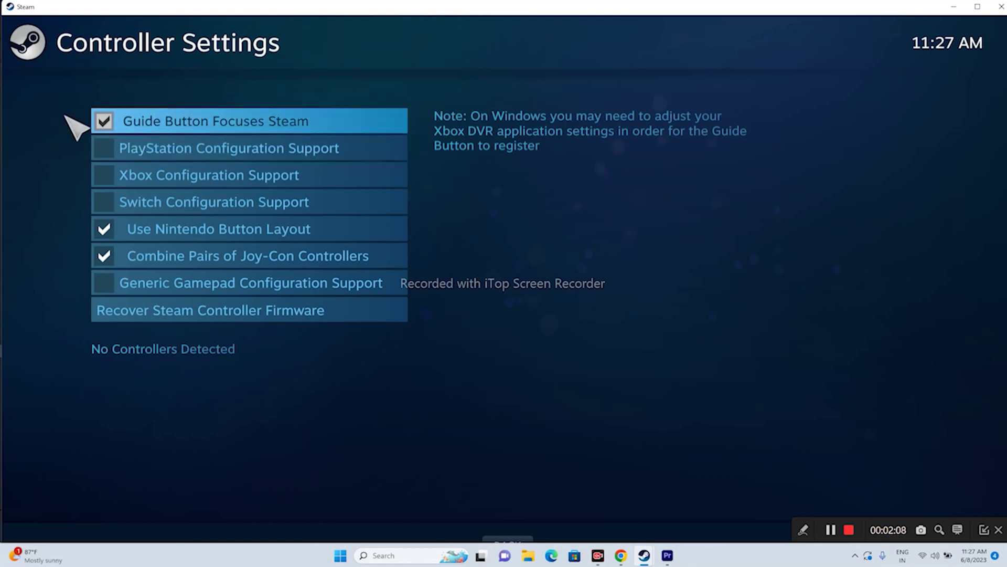
Step: Turn off Guide Button Focuses Steam, Use Nintendo Button Layout and Combine Pairs of Joy-Con Controllers
left_click(105, 124)
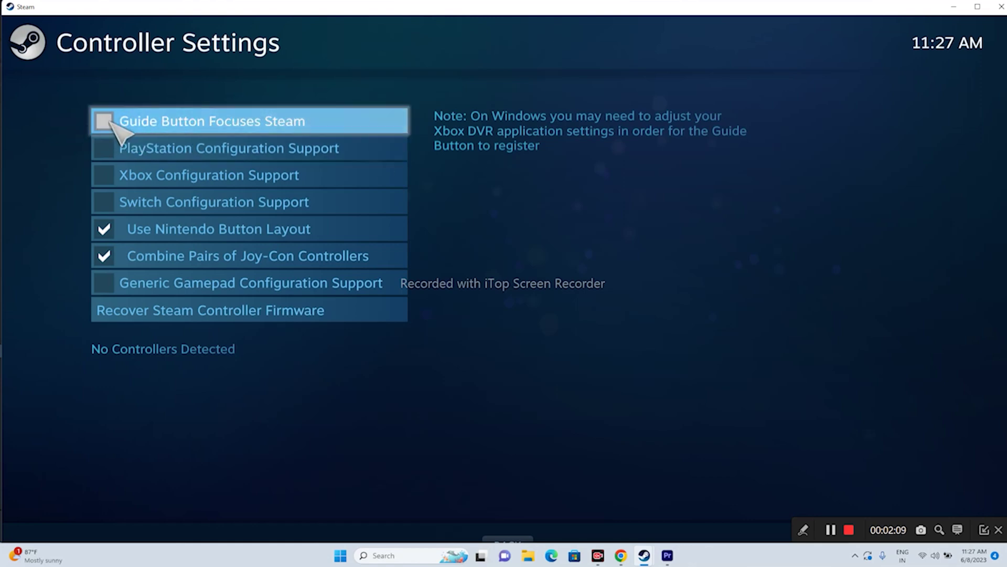
left_click(106, 231)
left_click(107, 256)
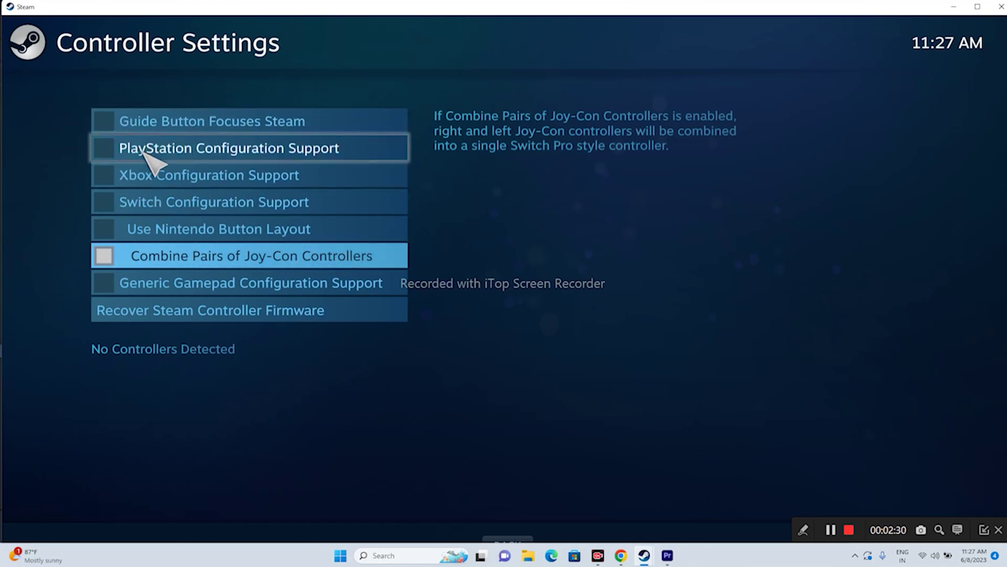
Step: Enable PlayStation Configuration Support with Xbox Configuration Support left off, and close the controller settings and client settings
left_click(148, 178)
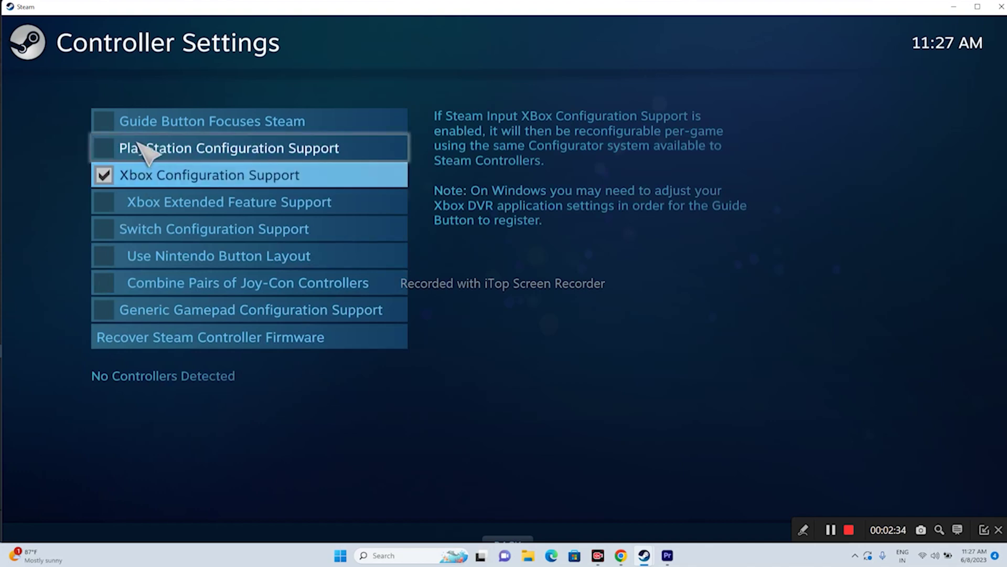
left_click(135, 152)
left_click(111, 174)
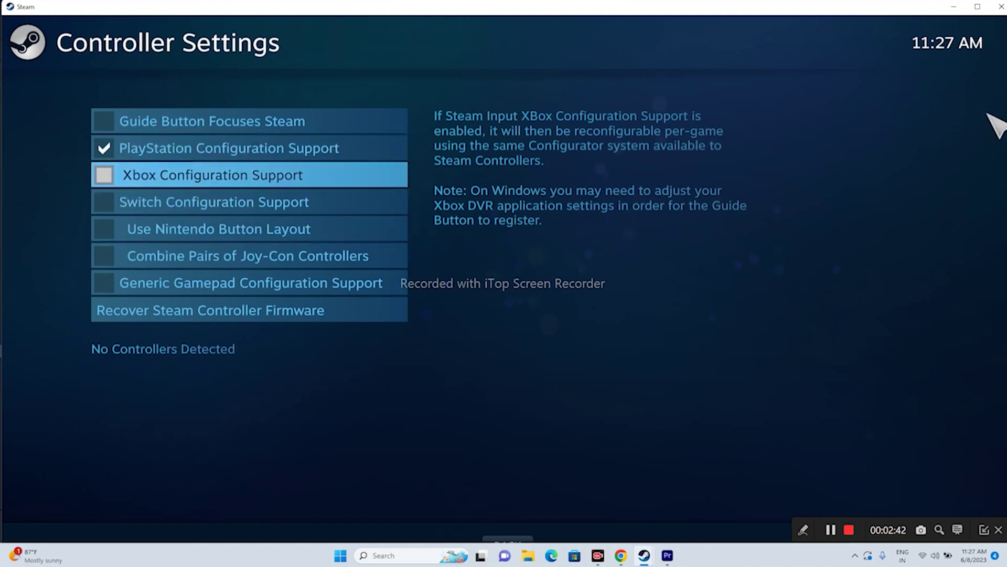
key("Escape")
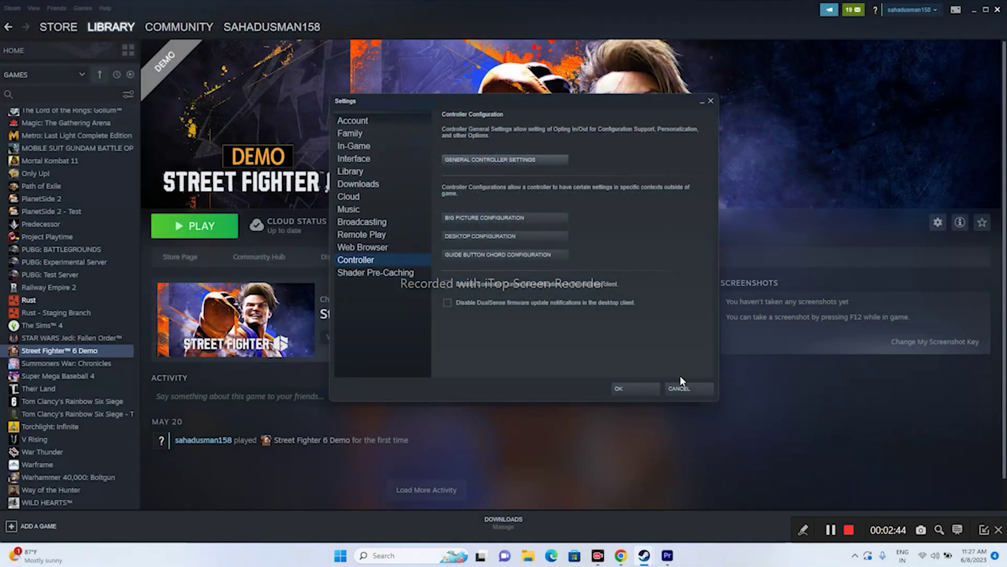
left_click(710, 100)
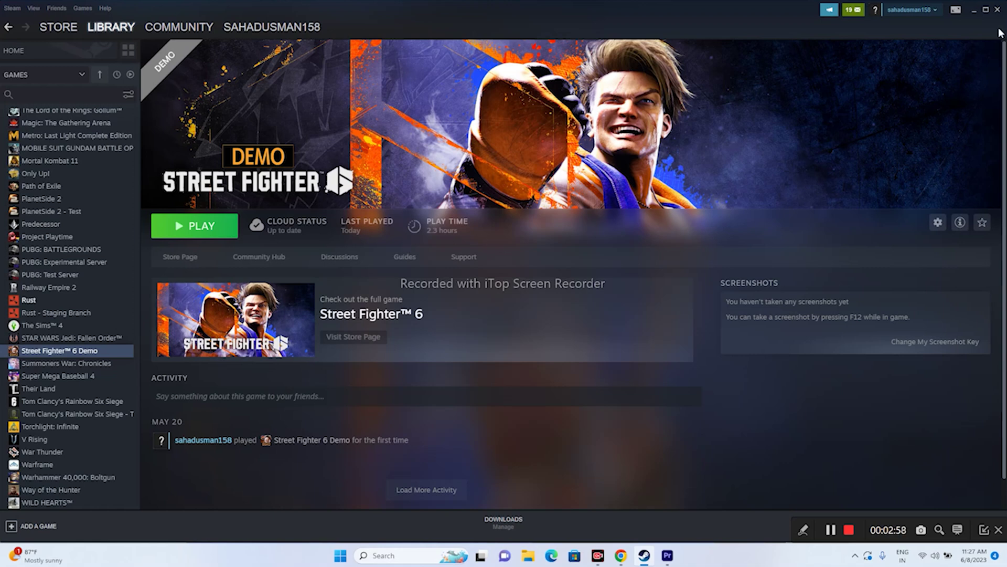
Step: Switch Steam to Big Picture mode and dismiss the welcome tips
left_click(956, 11)
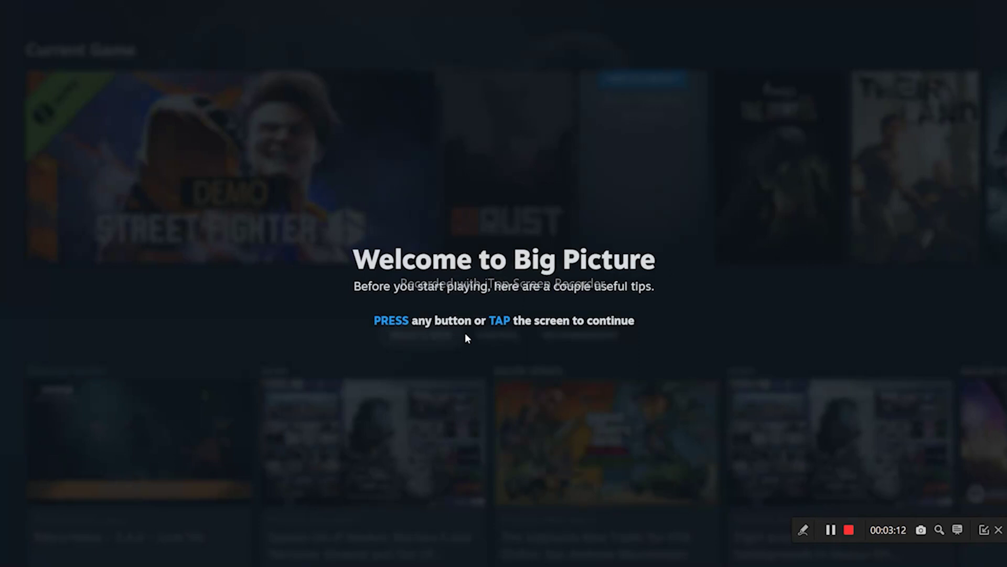
left_click(503, 333)
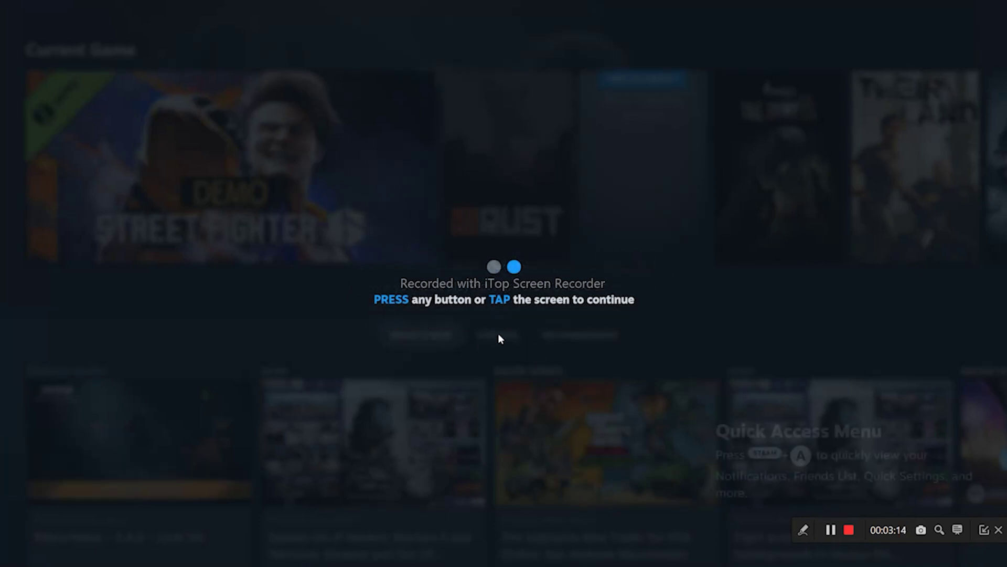
left_click(517, 298)
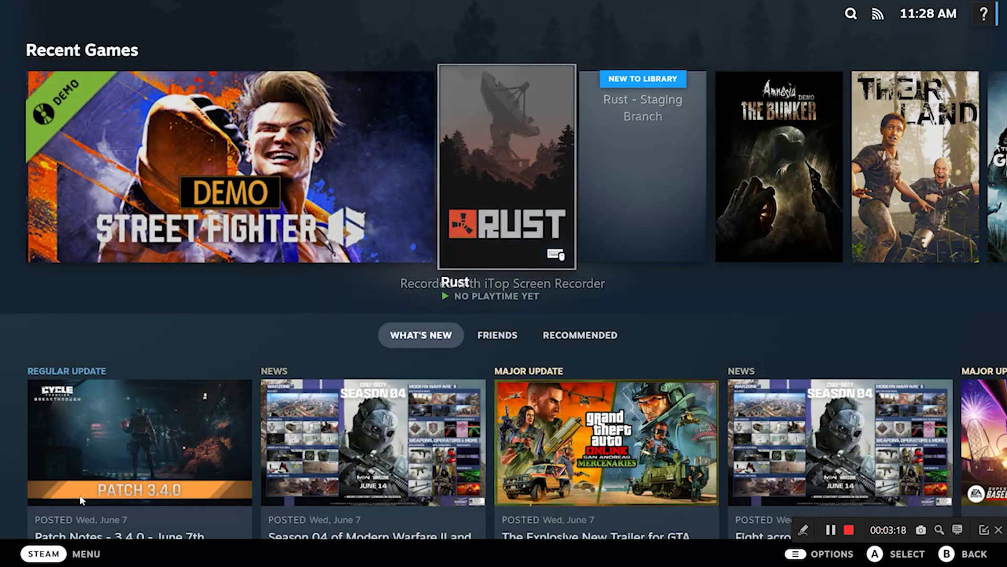
Step: Open the Street Fighter 6 Demo page from the installed games in the Big Picture library
left_click(88, 559)
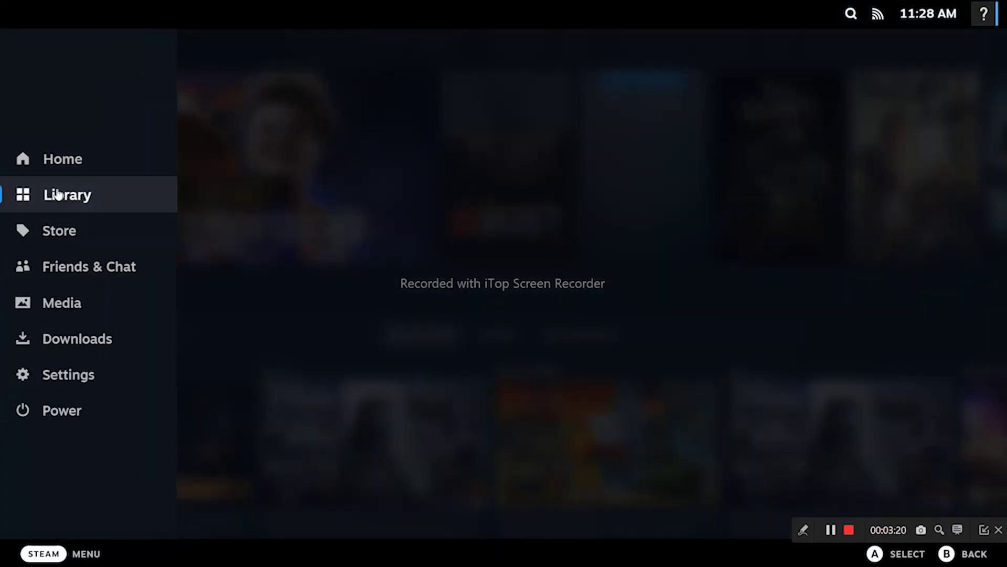
left_click(55, 195)
scroll(544, 237, "down", 10)
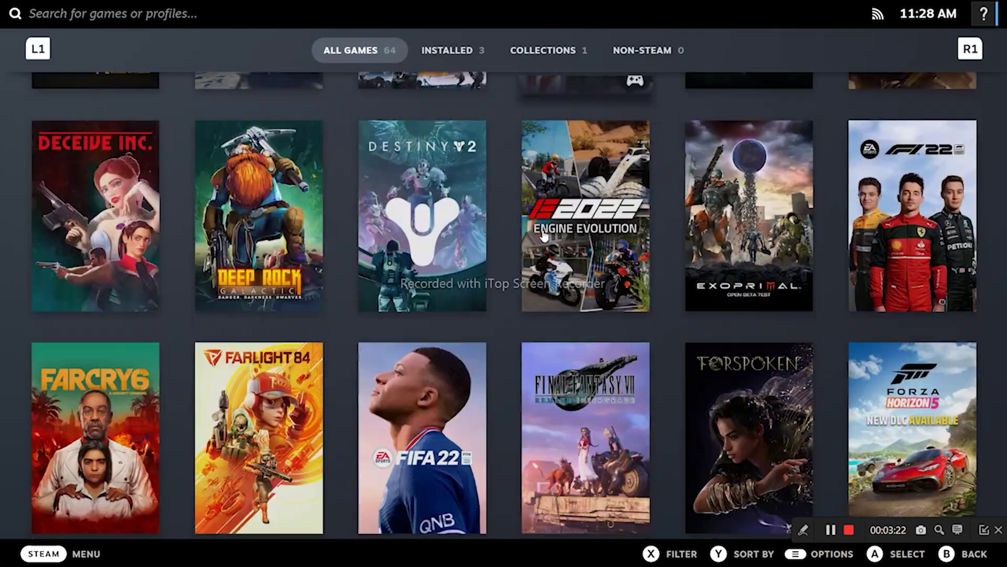
scroll(544, 236, "down", 3)
scroll(524, 173, "up", 15)
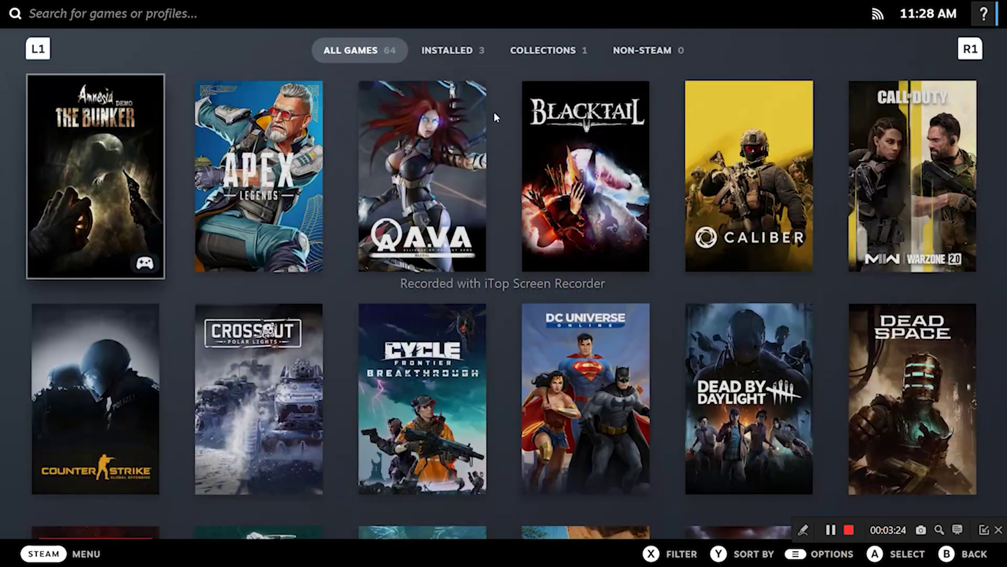
left_click(473, 52)
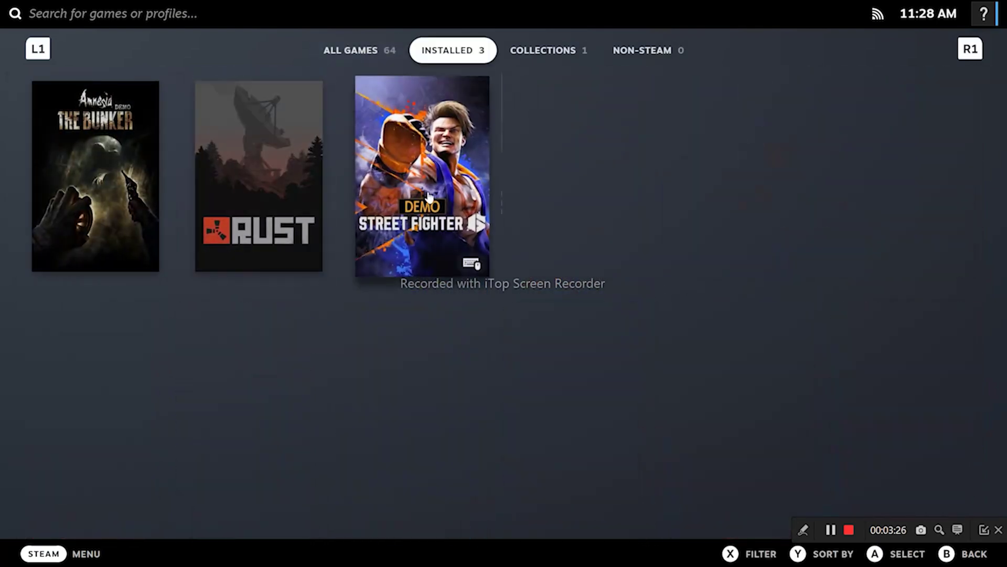
left_click(463, 129)
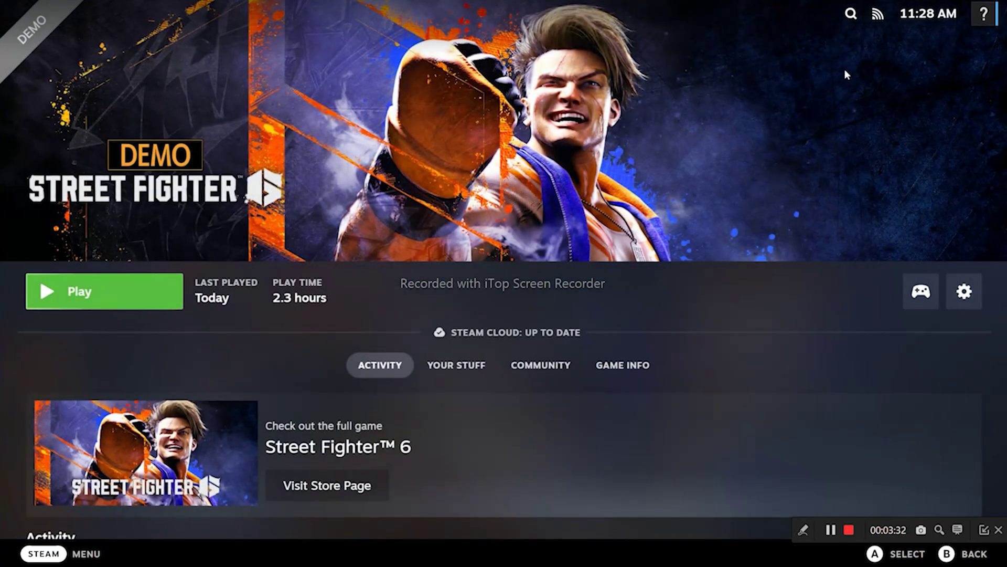
left_click(876, 17)
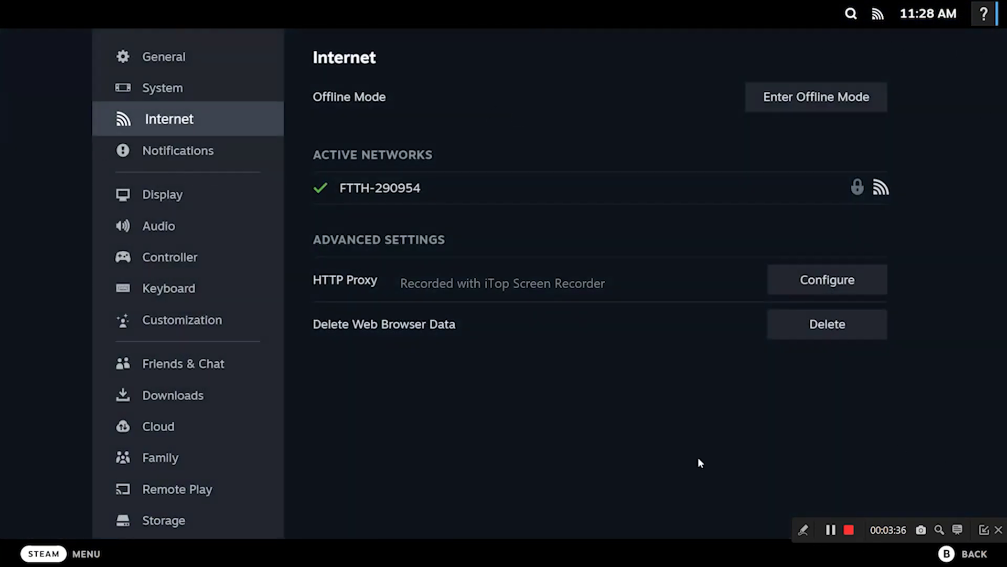
left_click(89, 554)
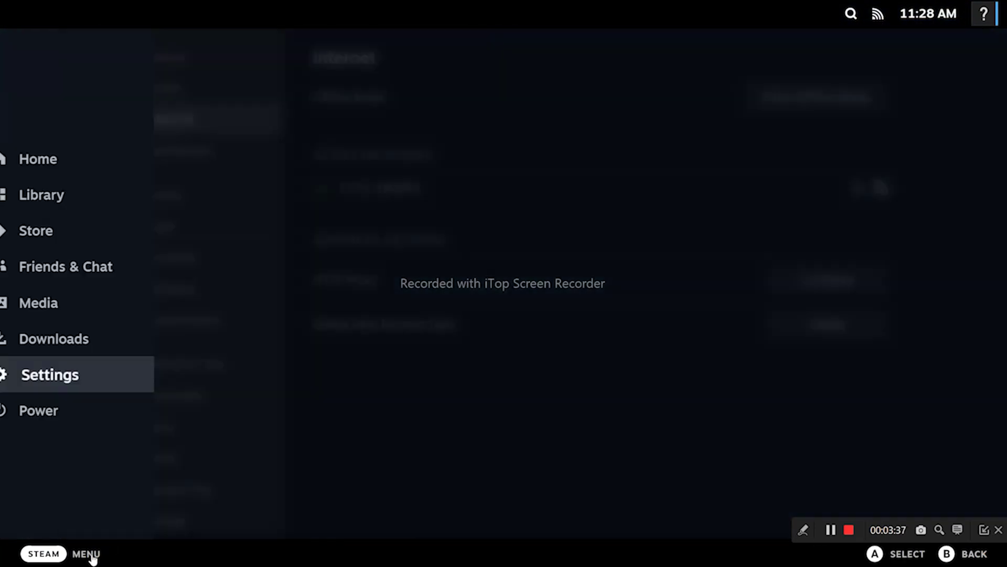
left_click(94, 417)
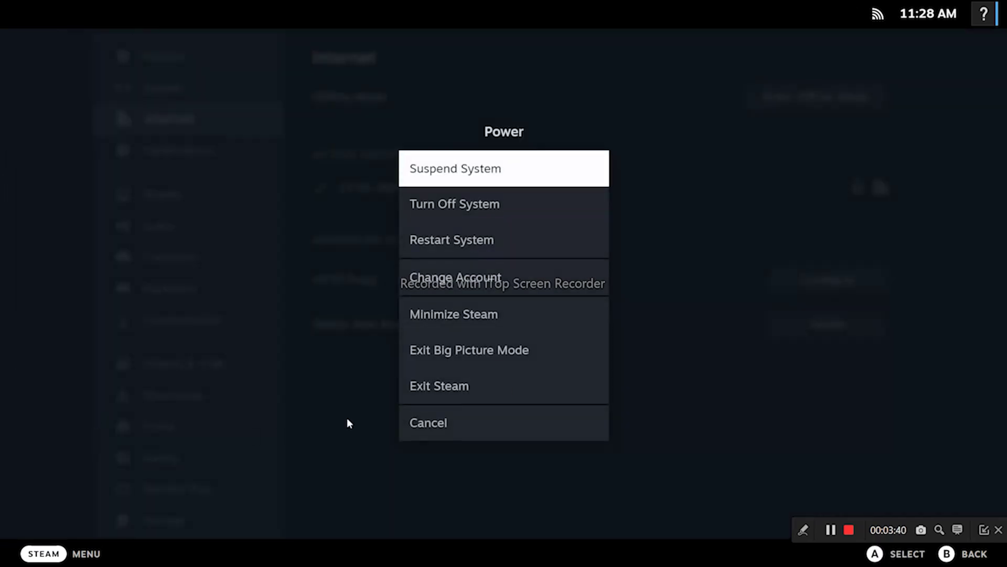
left_click(504, 421)
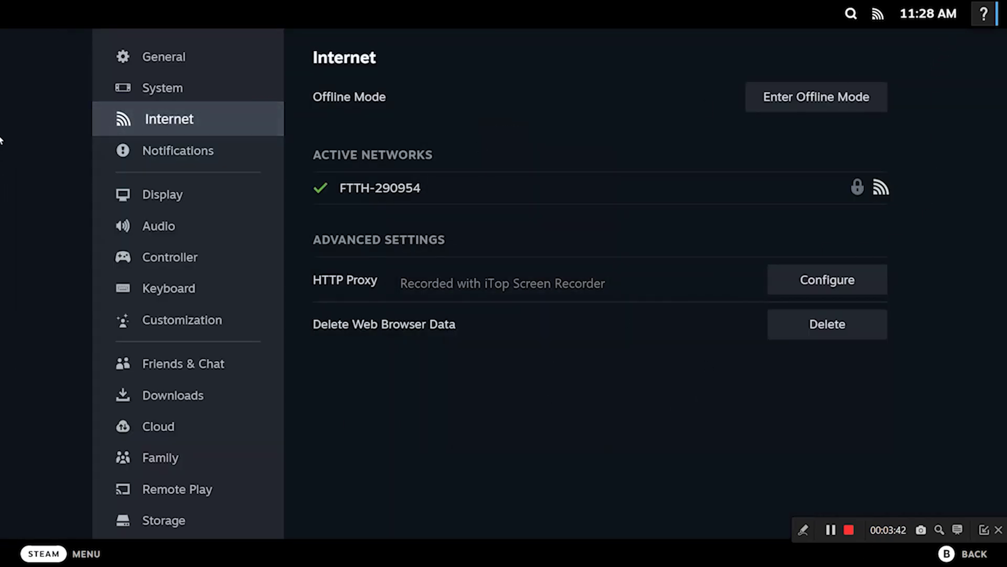
Step: Exit Big Picture mode to the desktop Steam client and minimize its window
left_click(82, 555)
left_click(61, 414)
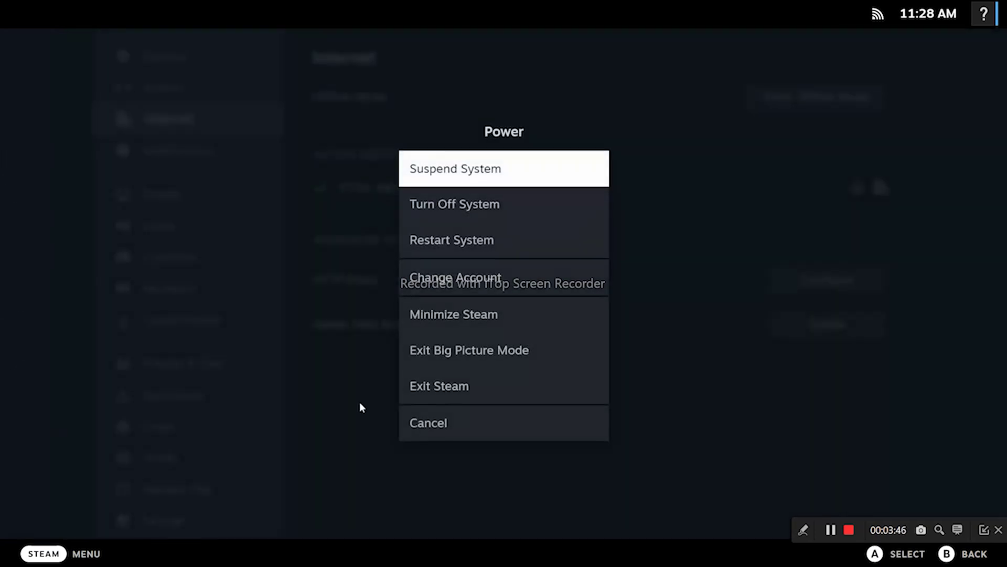
left_click(485, 358)
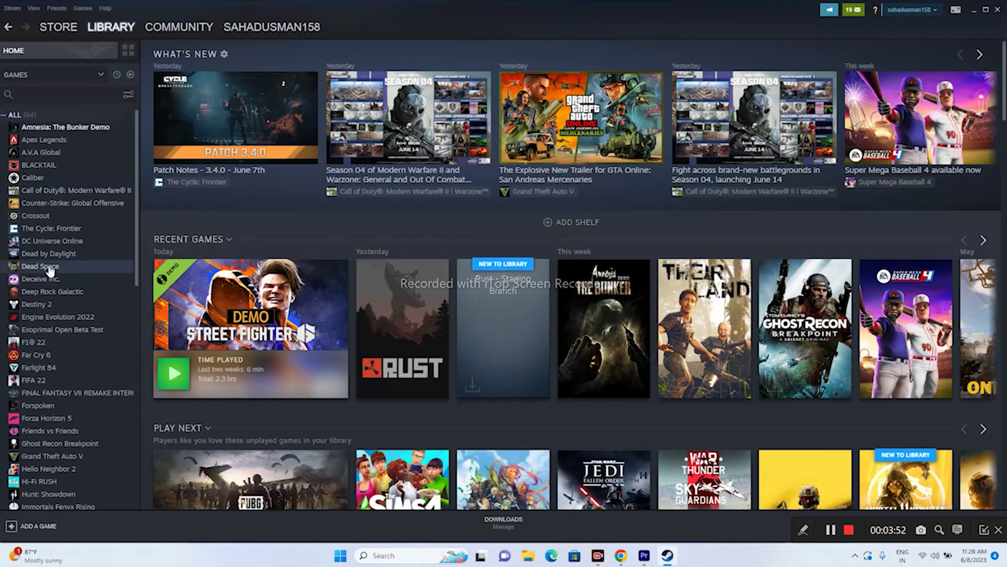
scroll(58, 254, "down", 3)
scroll(69, 245, "down", 5)
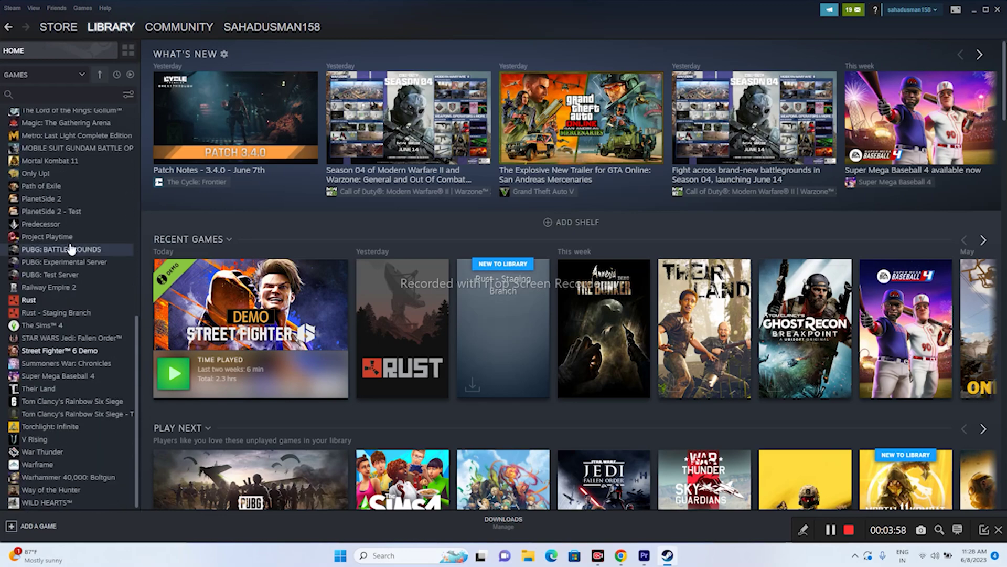
left_click(974, 12)
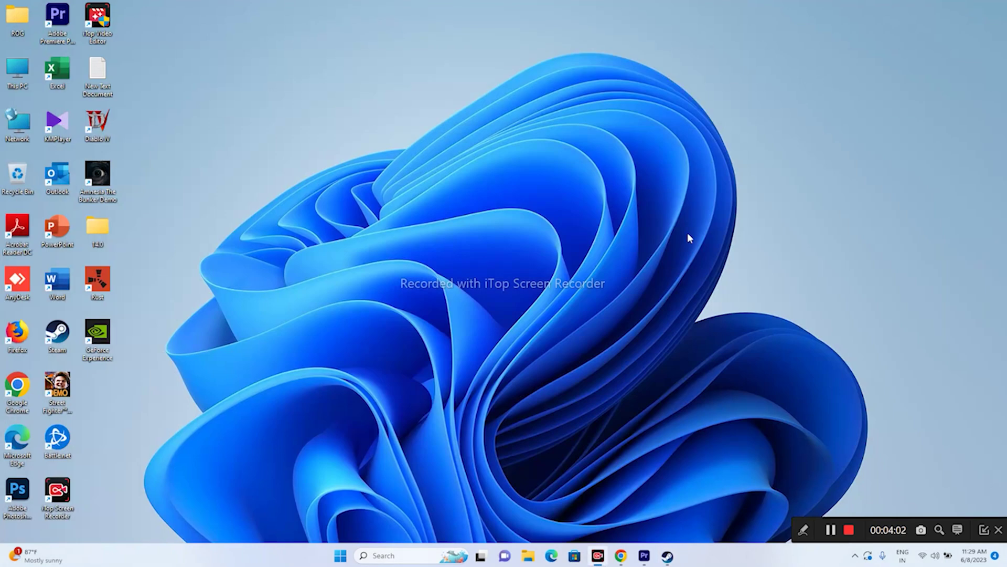
Step: Search Windows for "micr" and open Microsoft Store
left_click(389, 556)
type("micr")
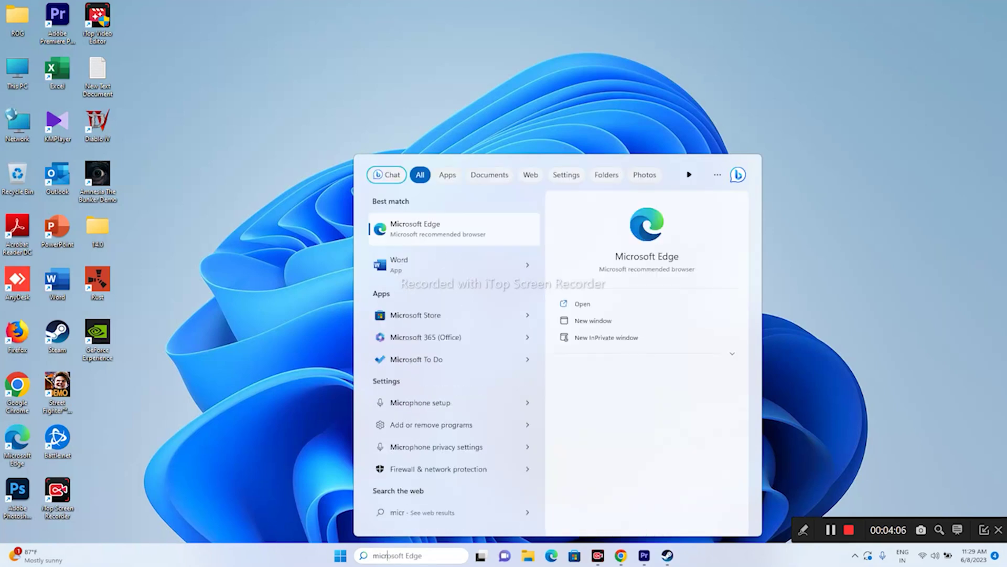
left_click(420, 316)
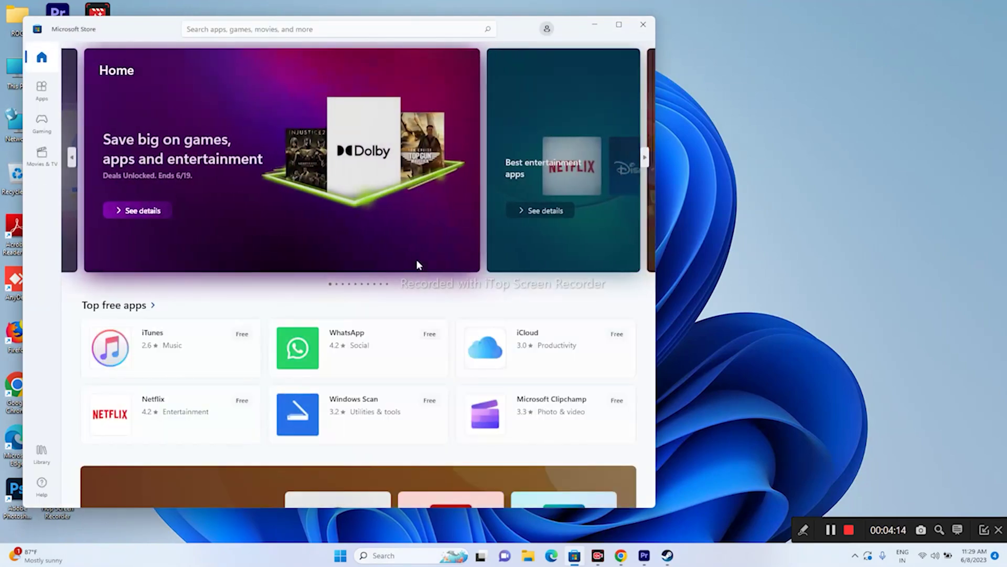
Step: Search the store for "xbox acc" and open the Xbox Accessories app page
left_click(270, 29)
type("xbox acc")
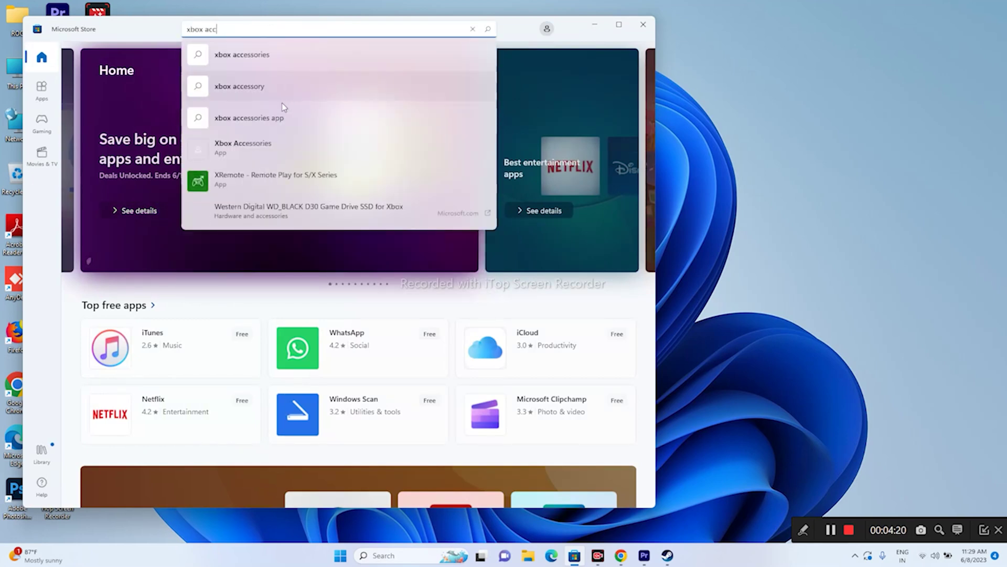
left_click(272, 142)
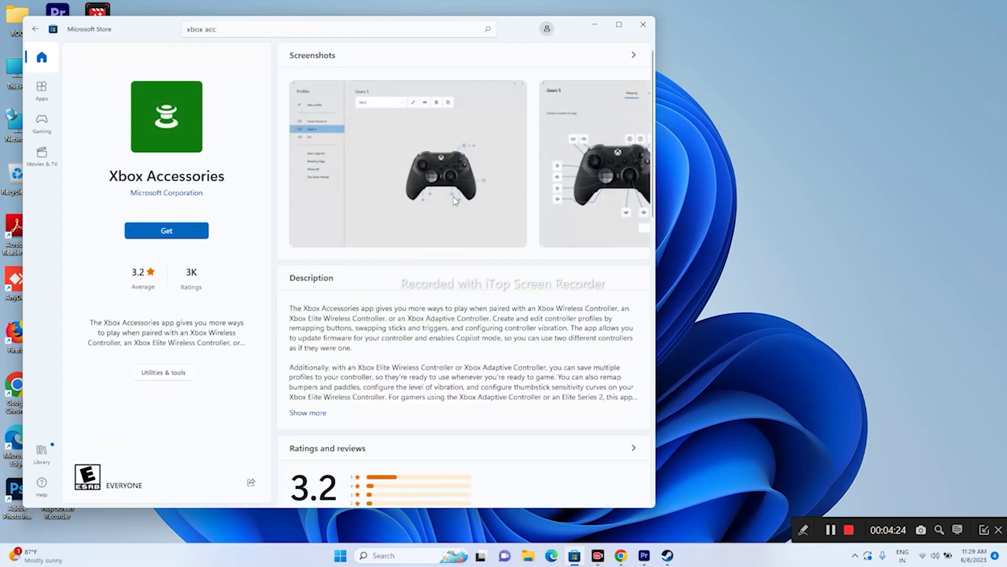
Step: Maximize the store window, start installing the Xbox Accessories app and minimize the store while it downloads
left_click(619, 24)
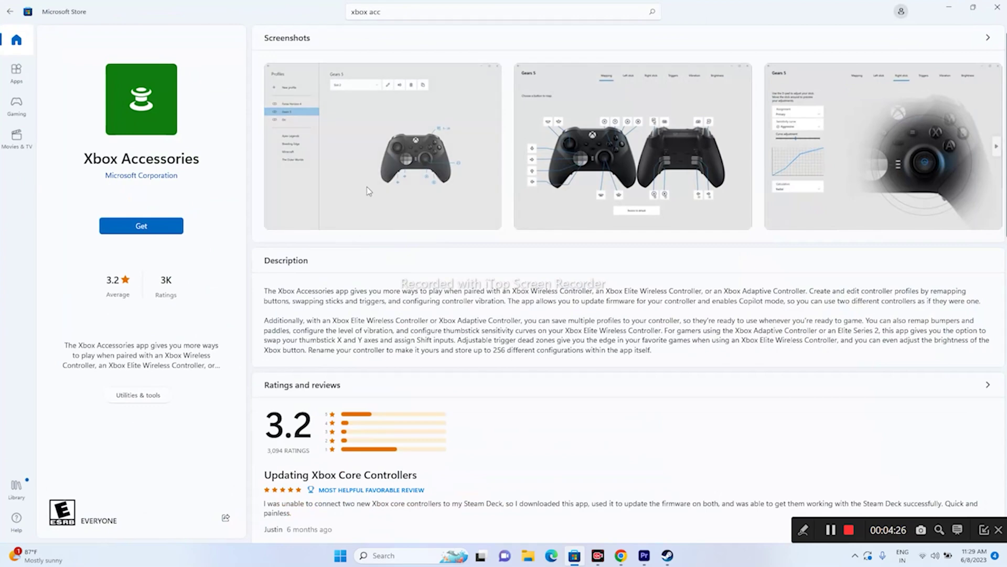
left_click(154, 228)
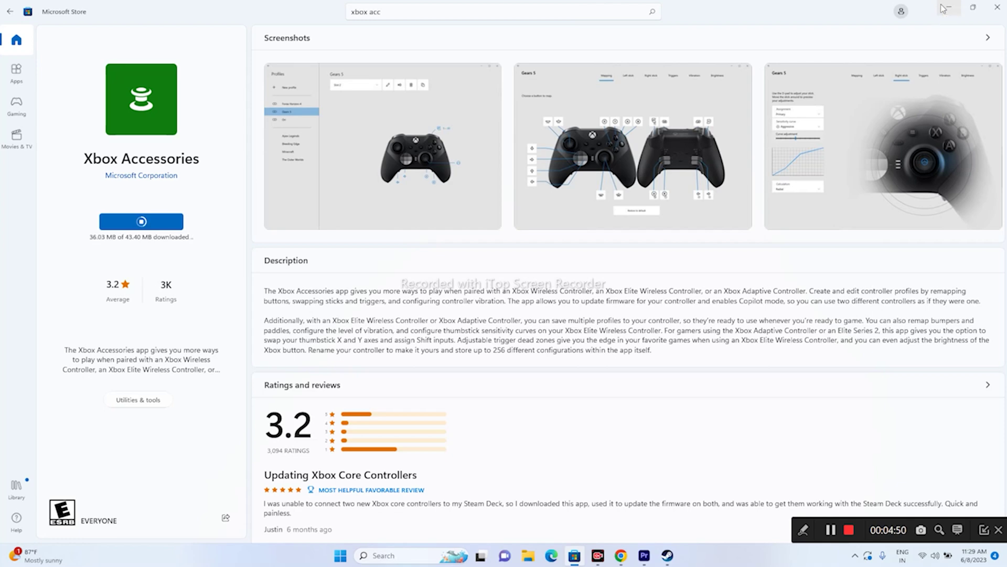
left_click(946, 8)
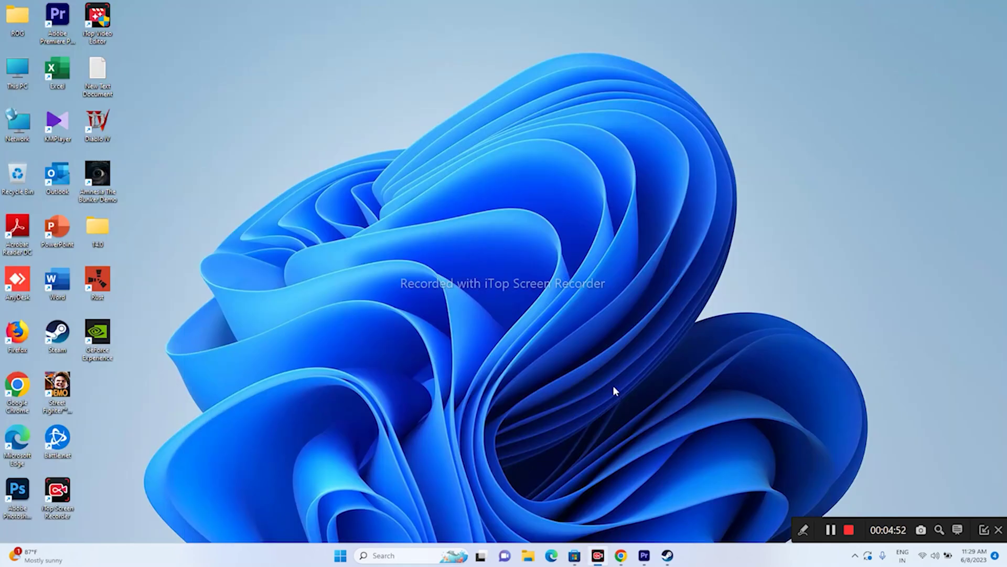
Step: Switch back to Steam and open the Street Fighter 6 Demo page from the library's game list
left_click(668, 555)
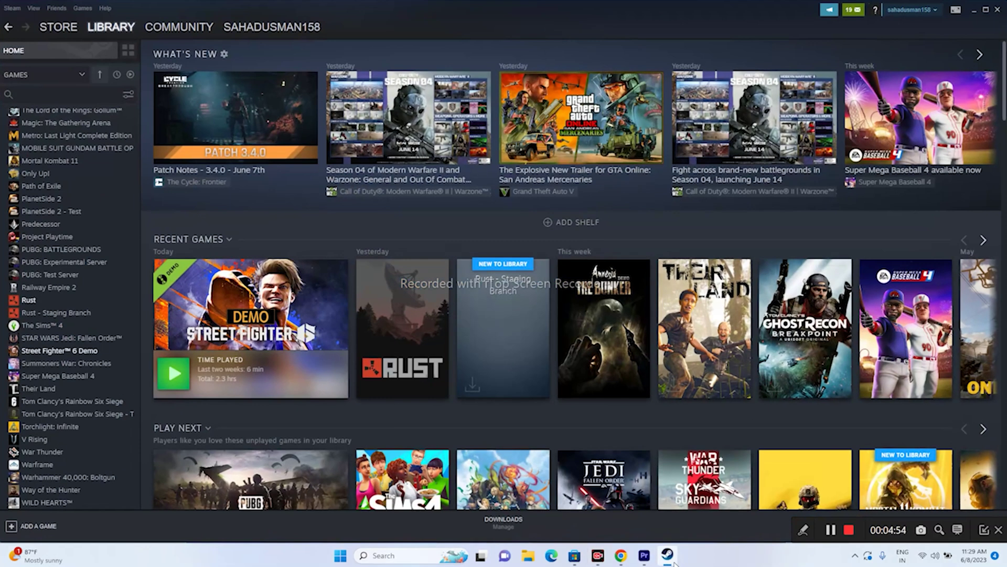
scroll(63, 281, "up", 1)
scroll(63, 282, "down", 3)
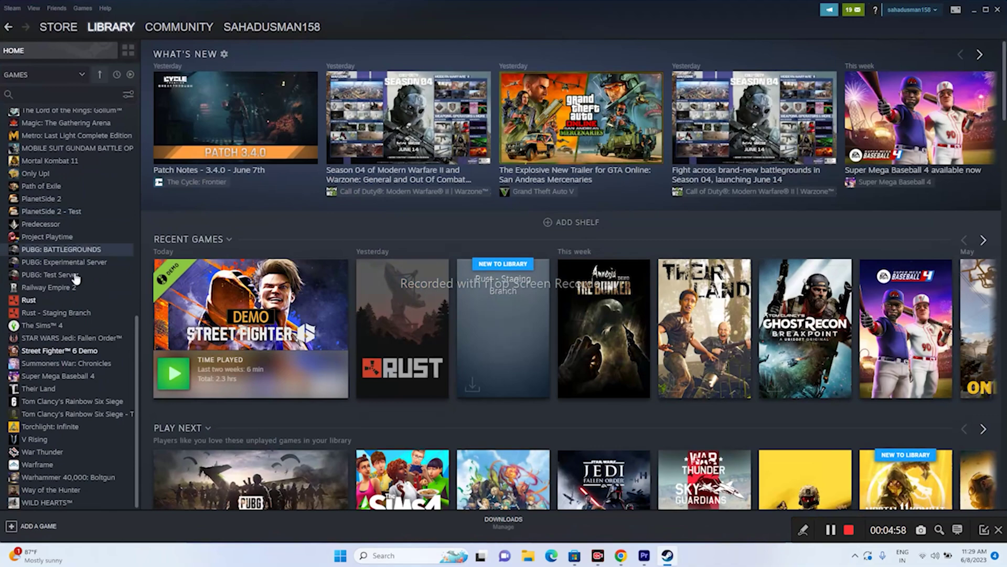
left_click(67, 350)
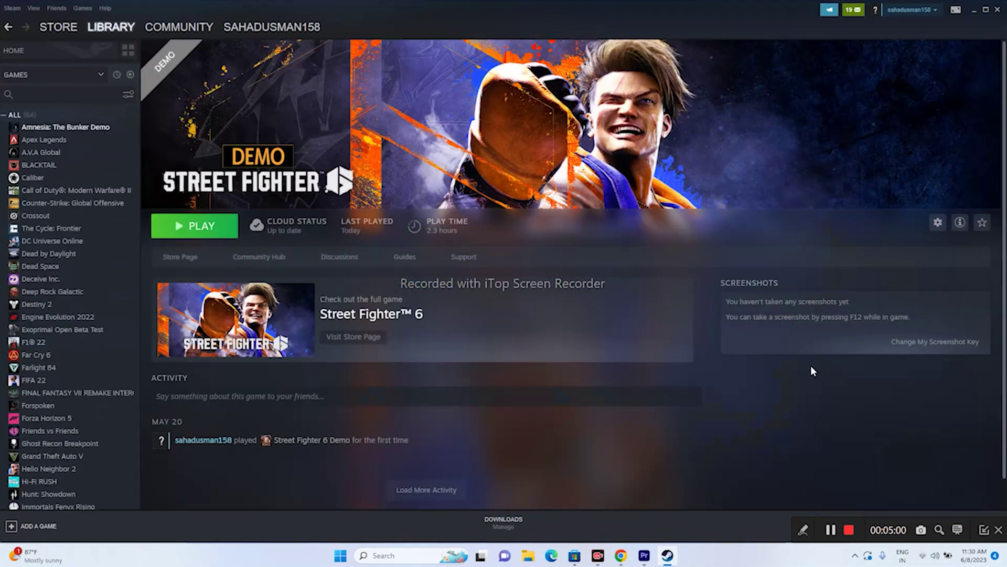